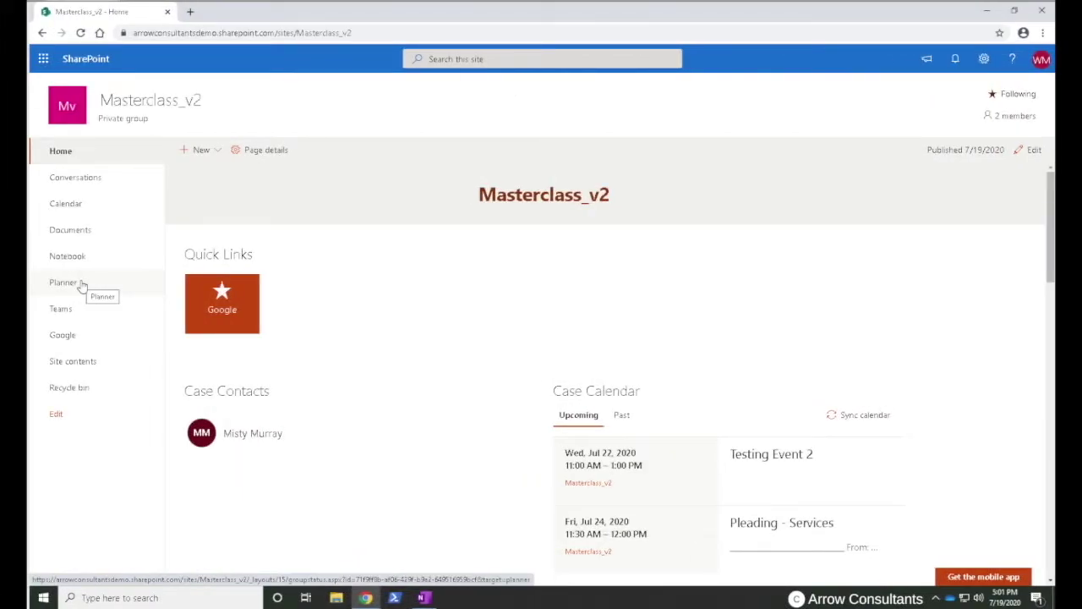
# - Start a new To do task in Case Tasks named 'Testing Task', due July 22
pyautogui.scroll(-3, 857, 377)
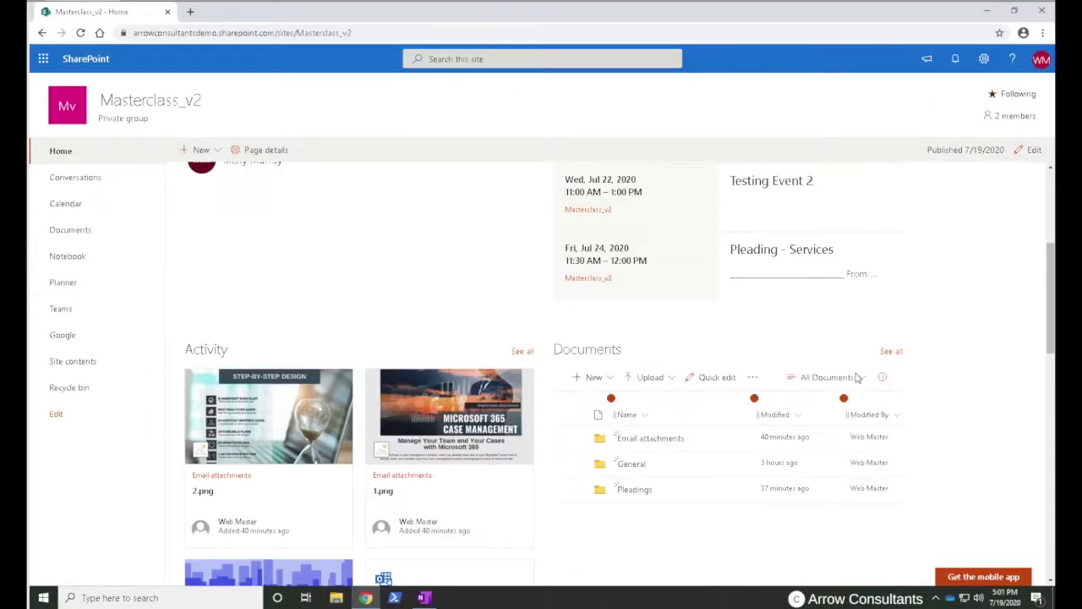
pyautogui.scroll(-5, 857, 378)
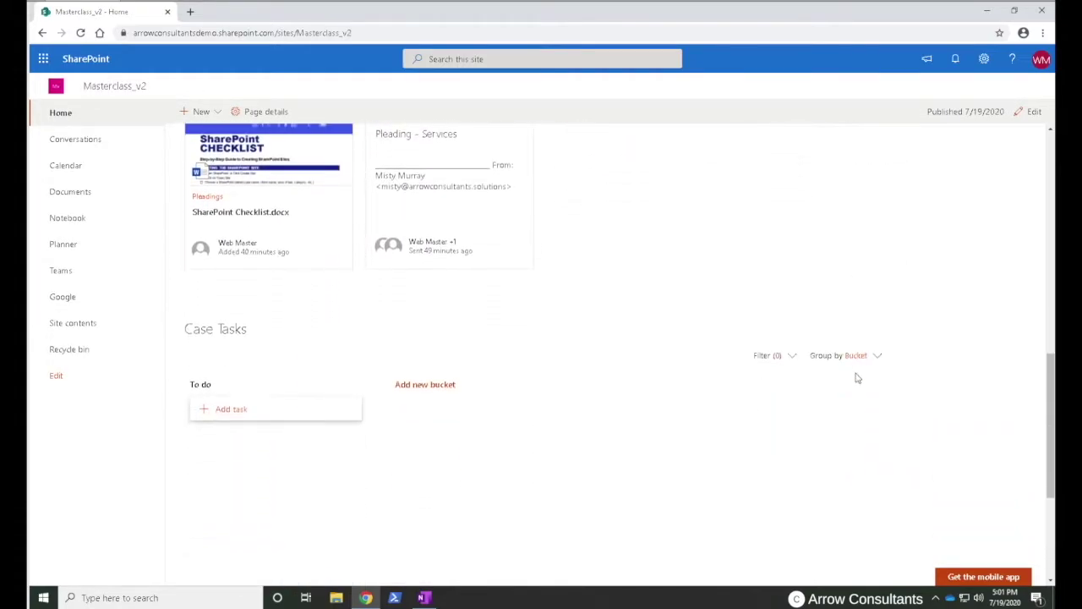
pyautogui.scroll(-2, 858, 377)
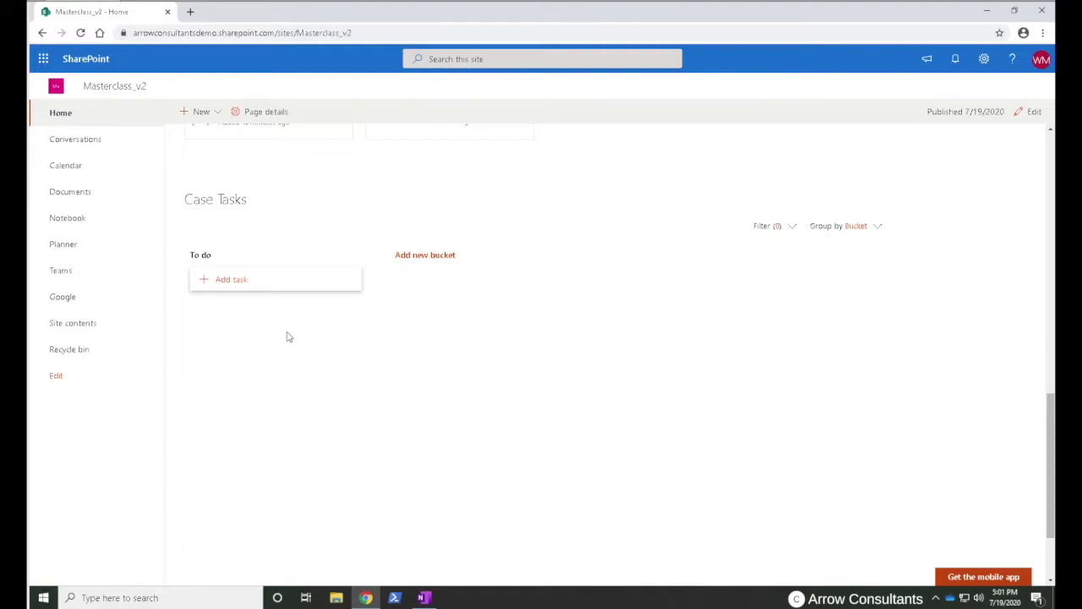
pyautogui.click(242, 288)
pyautogui.write('Testing Task')
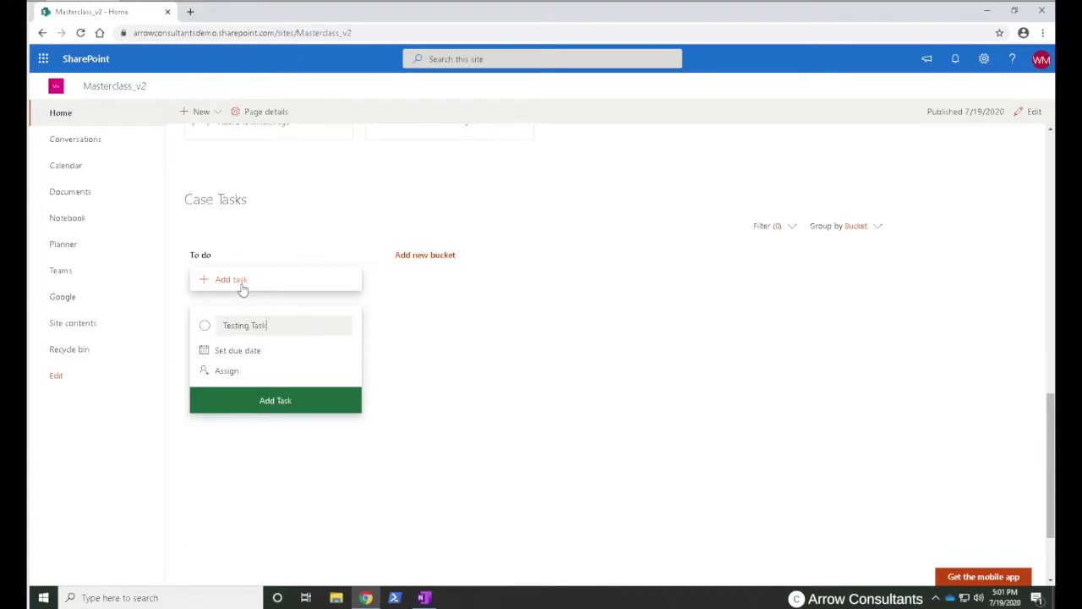
pyautogui.click(227, 350)
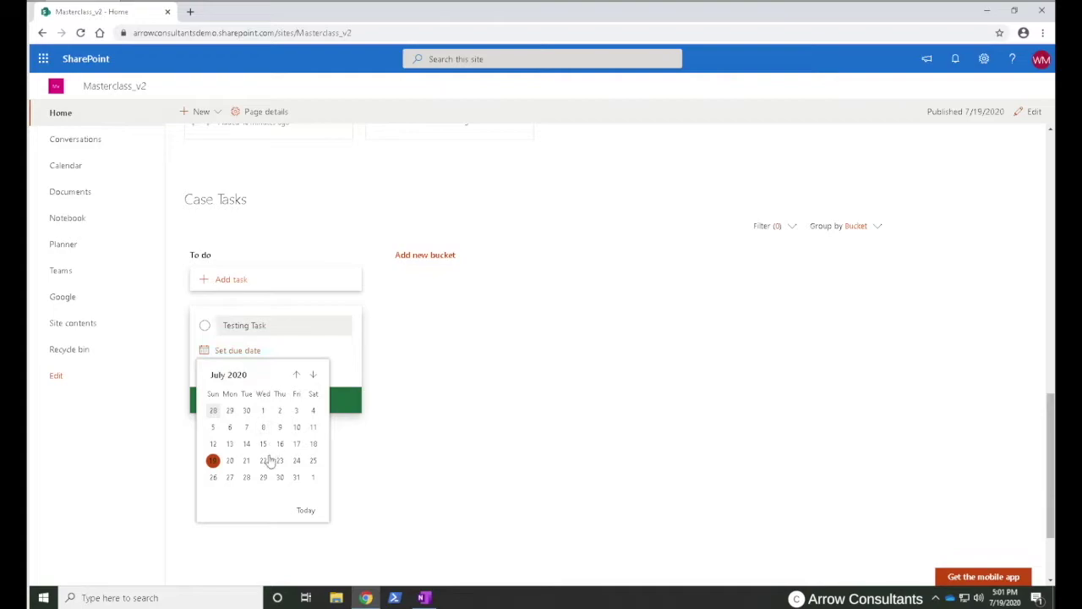
pyautogui.click(265, 460)
# - Assign both group members to the task and add it to the board
pyautogui.click(227, 374)
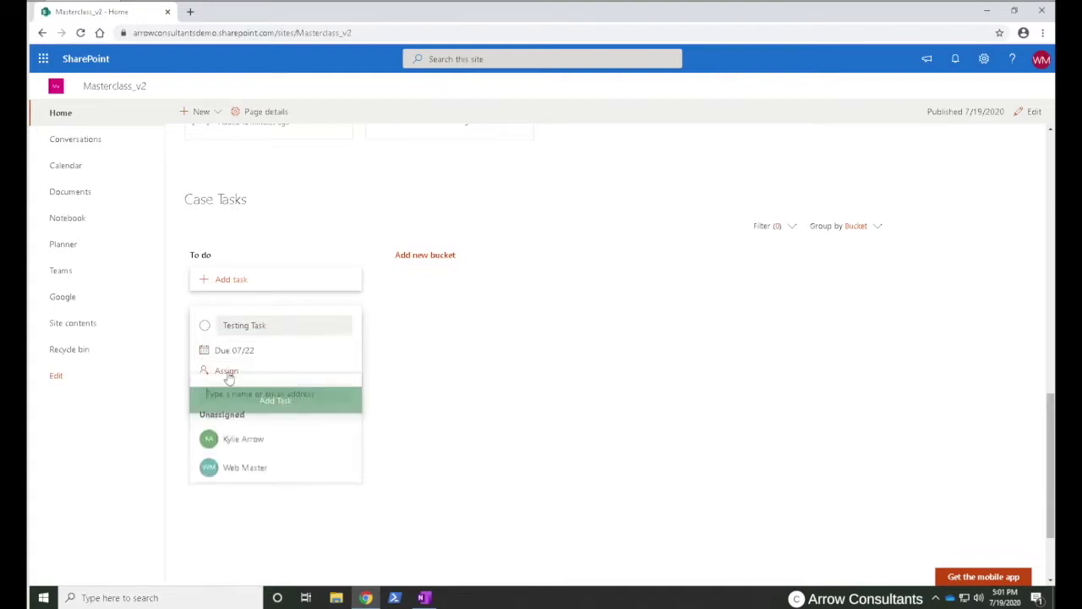
pyautogui.click(252, 474)
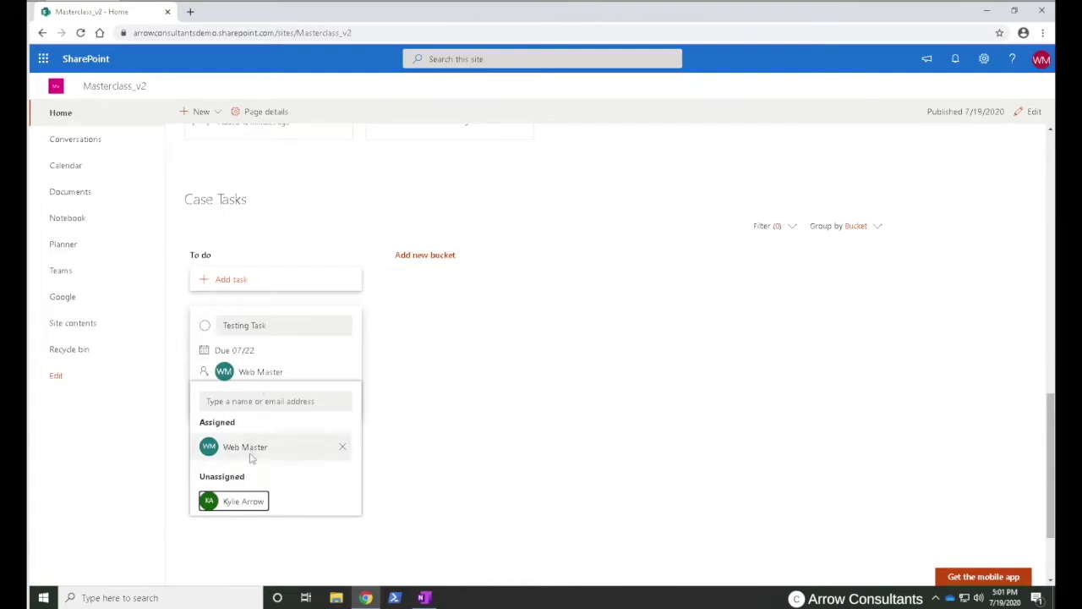
pyautogui.click(243, 501)
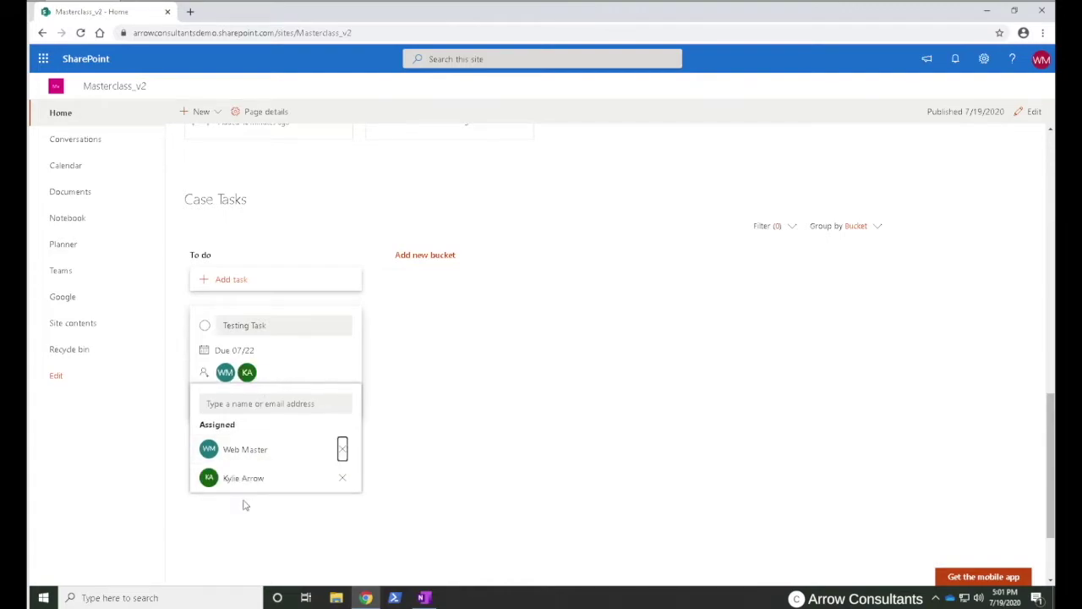
pyautogui.click(282, 325)
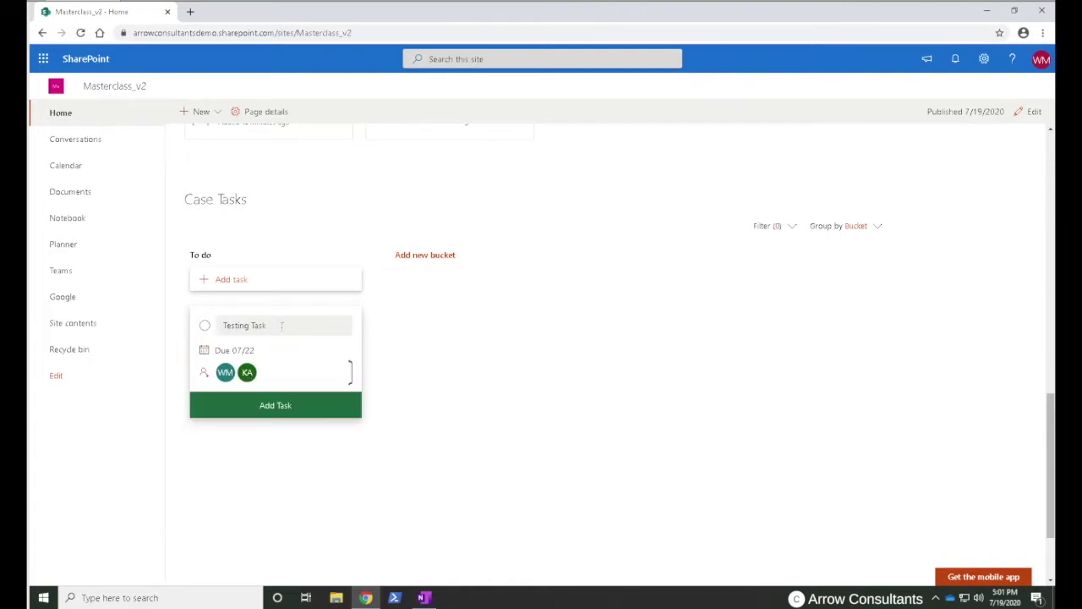
pyautogui.click(299, 410)
pyautogui.click(490, 393)
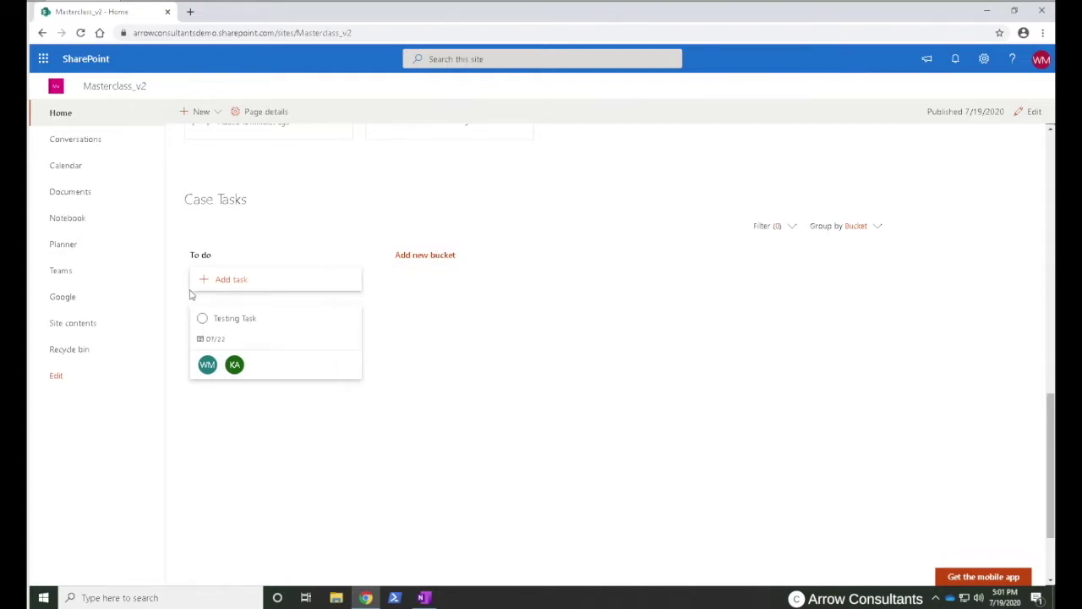
# - Create a bucket named 'Pending' next to To do
pyautogui.click(435, 261)
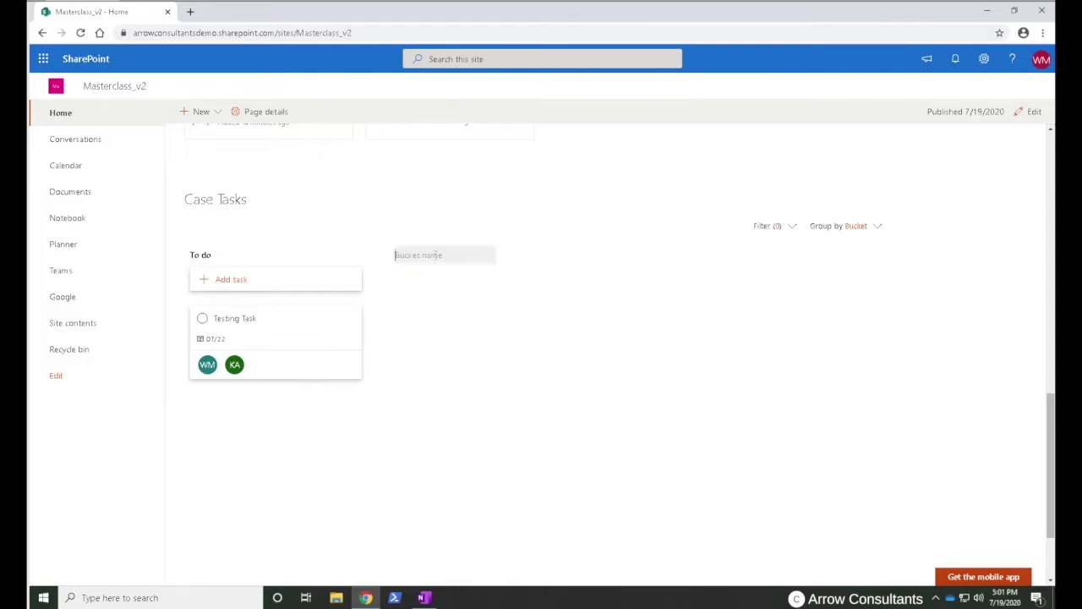
pyautogui.write('Pending')
pyautogui.press('Return')
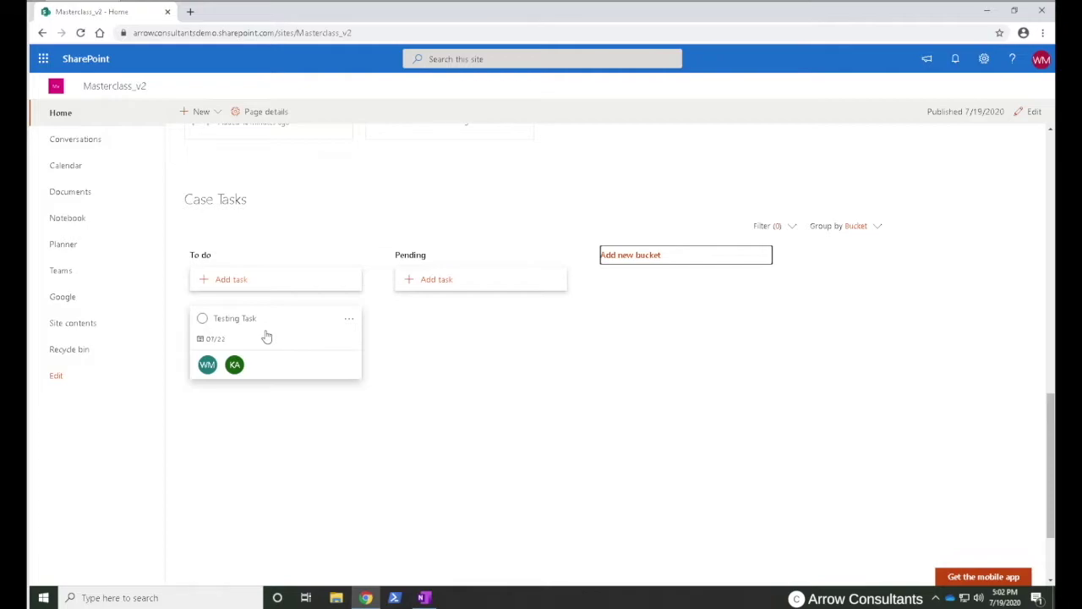
# - Drag the Testing Task card from To do into the Pending bucket
pyautogui.moveTo(267, 337); pyautogui.dragTo(474, 341)
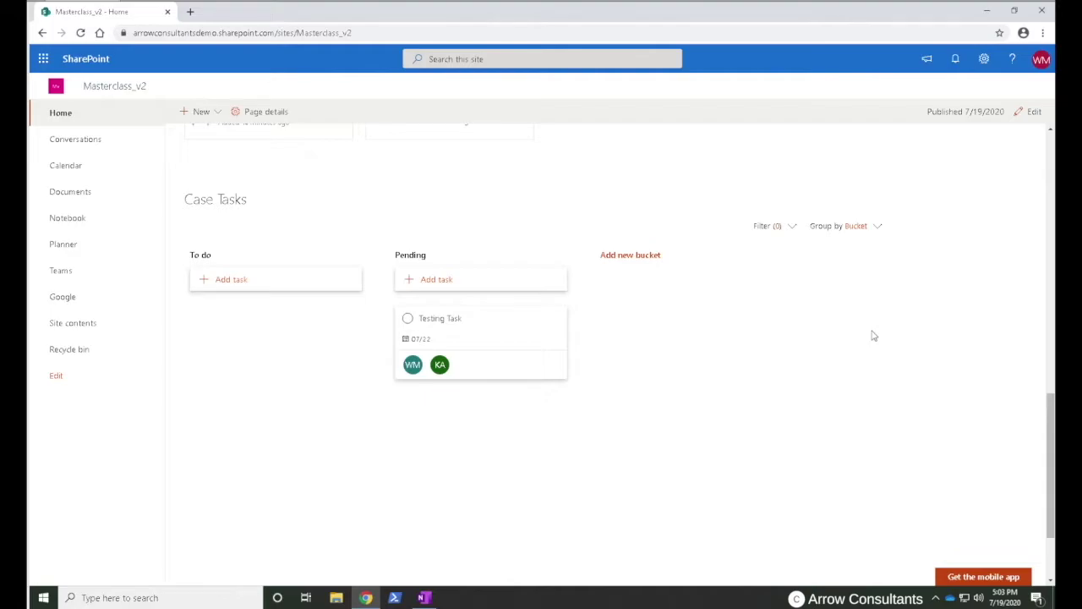
# - Mark Testing Task In progress with a start date of July 20, 2020
pyautogui.click(458, 334)
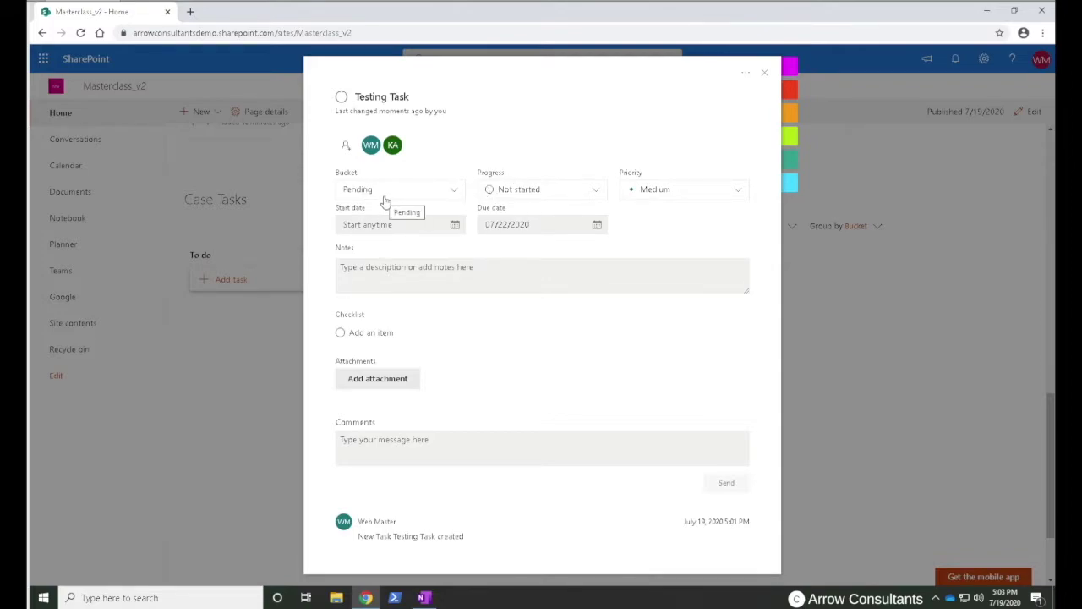
pyautogui.click(591, 190)
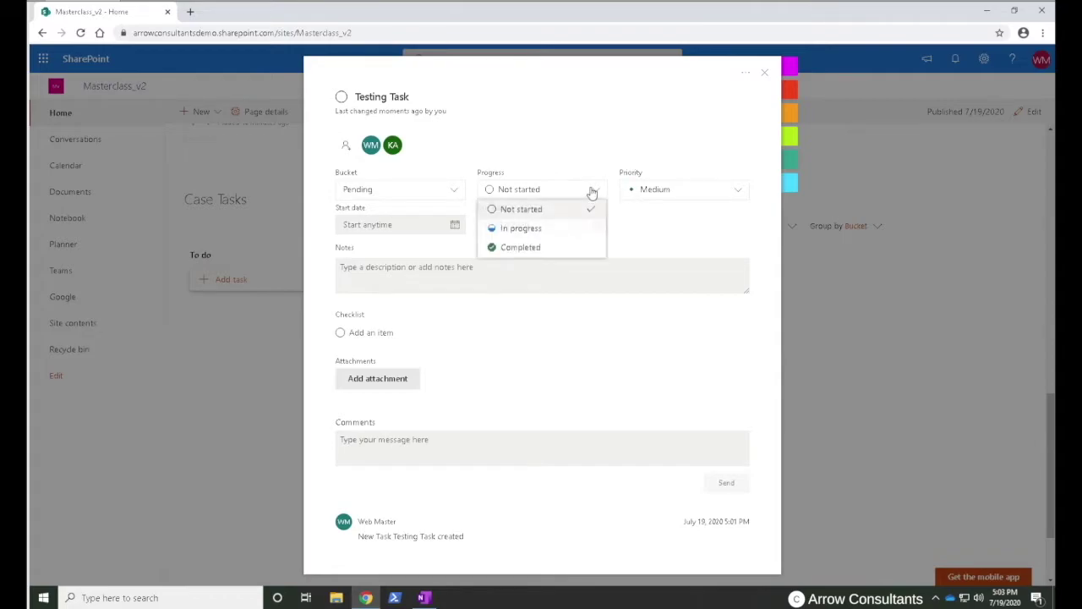
pyautogui.click(545, 227)
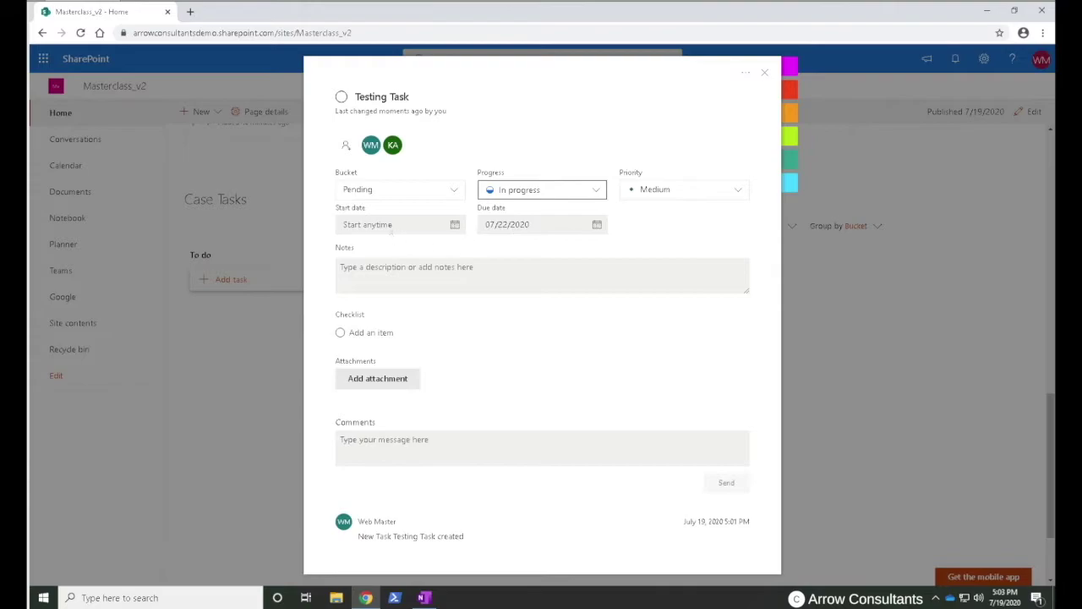
pyautogui.click(387, 228)
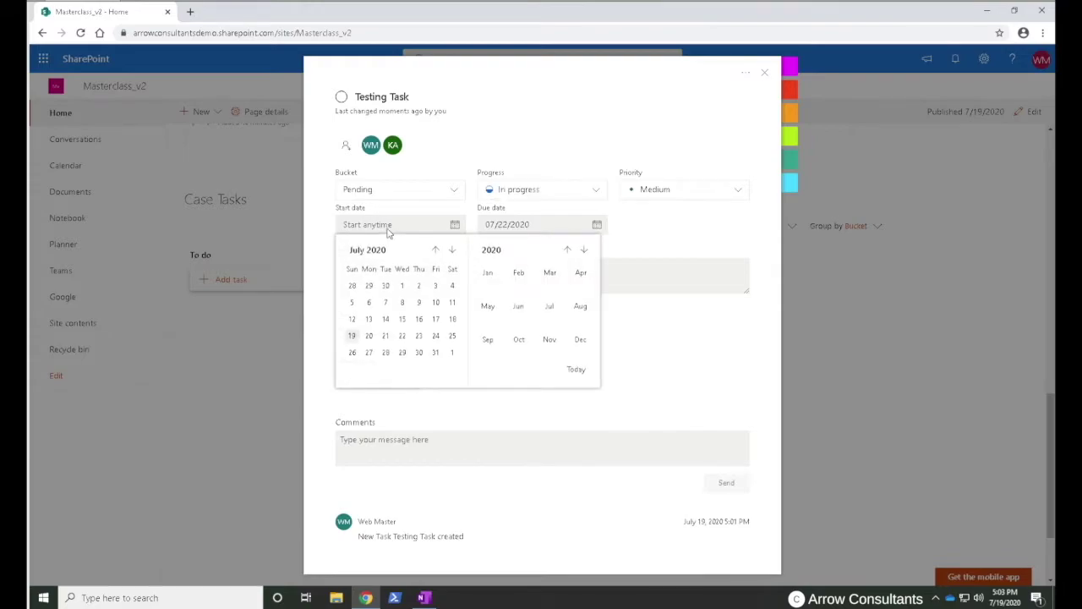
pyautogui.click(369, 336)
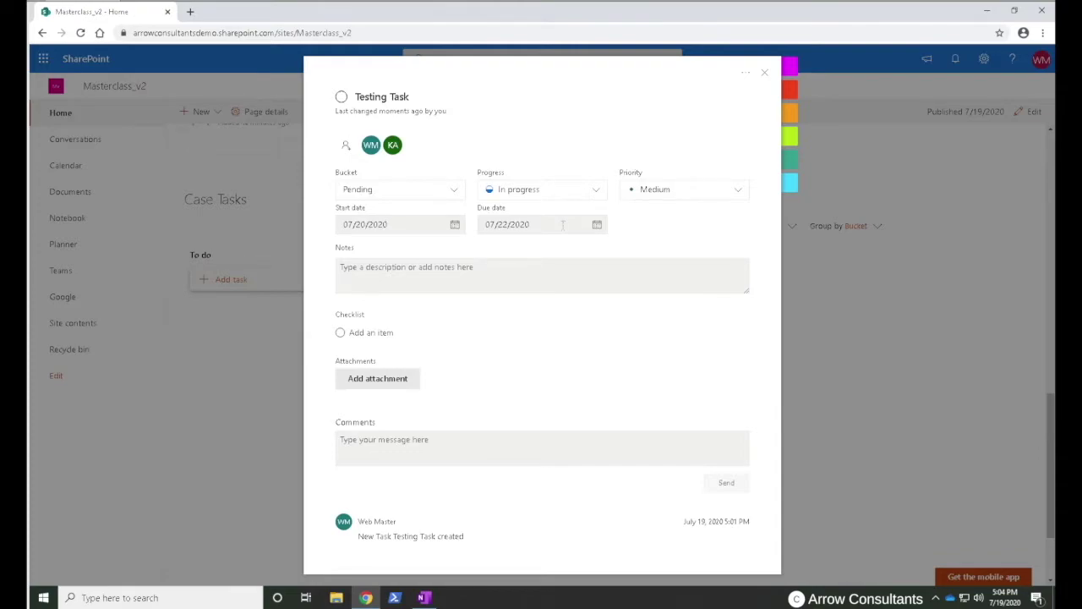
# - Keep Medium priority and add the note 'Note here'
pyautogui.click(738, 191)
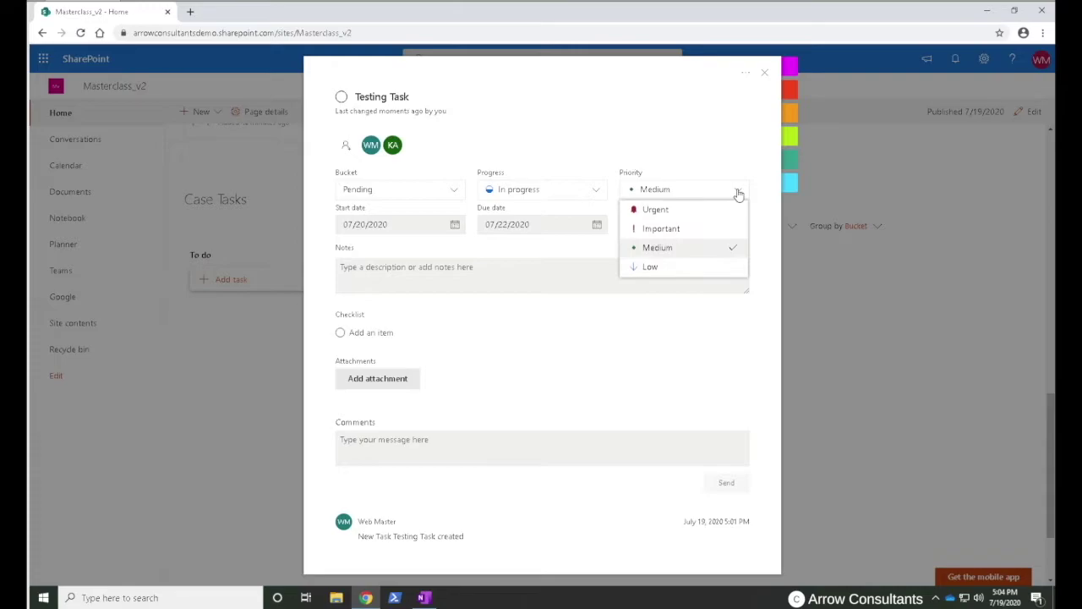
pyautogui.click(687, 250)
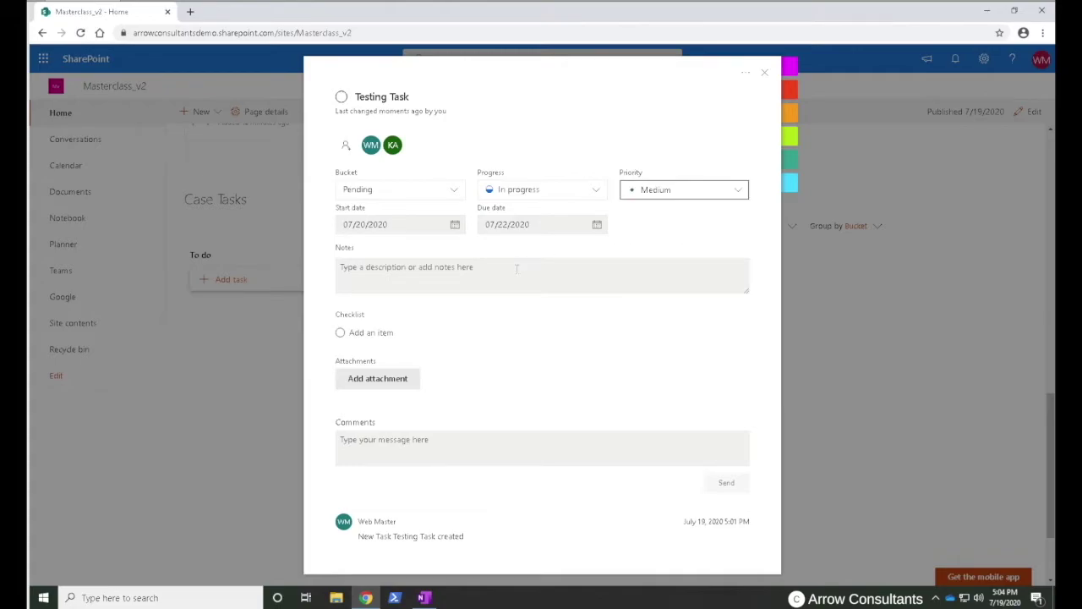
pyautogui.click(516, 269)
pyautogui.write('Note here')
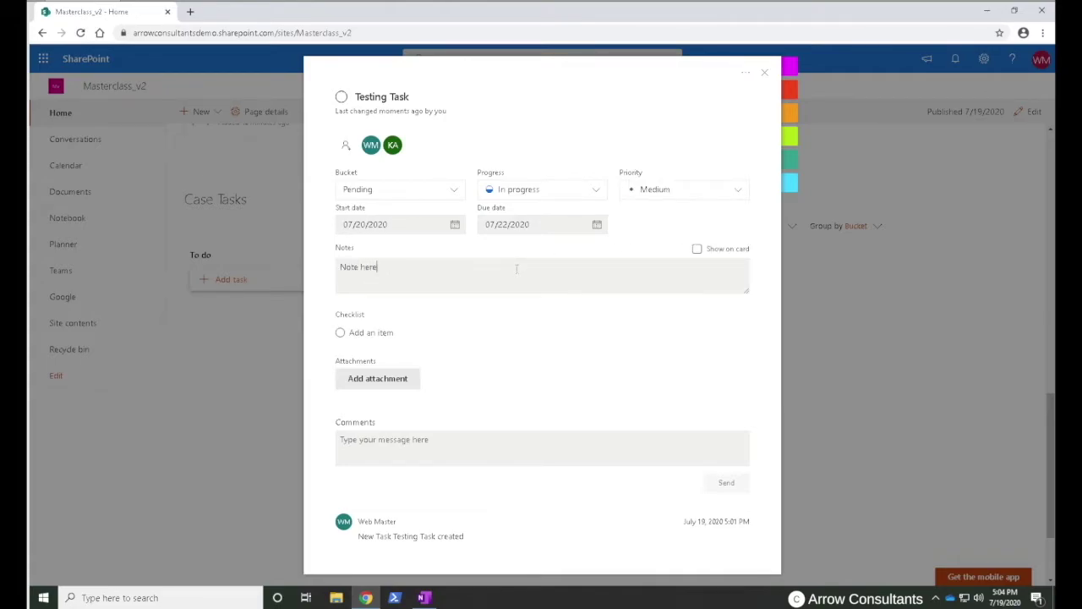
# - Show the 'Note here' note on the card, then move the card back to To do
pyautogui.click(696, 252)
pyautogui.click(767, 80)
pyautogui.moveTo(455, 333); pyautogui.dragTo(252, 324)
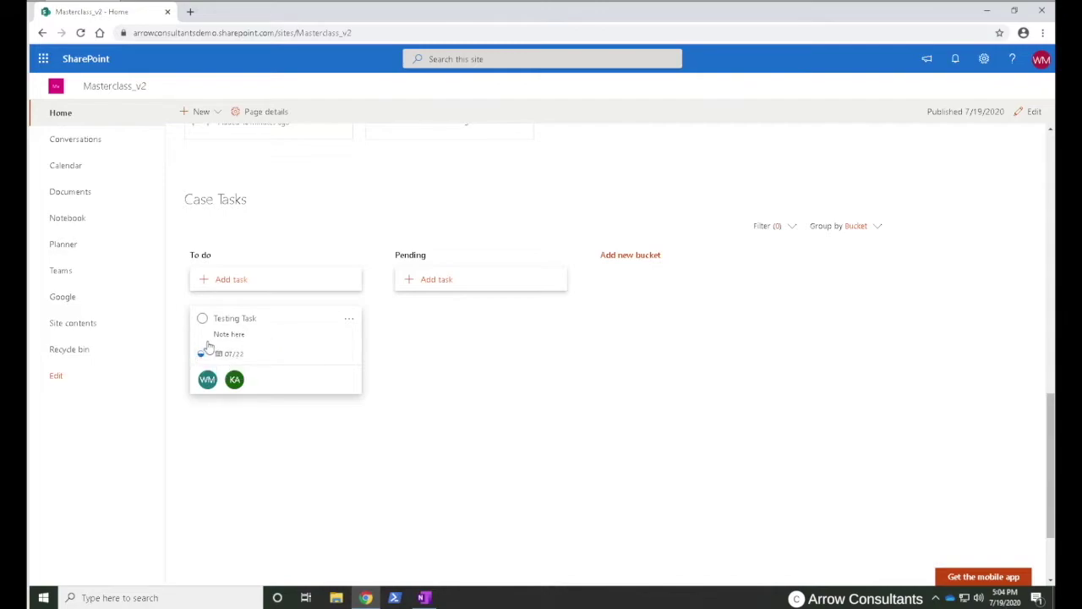
# - Add checklist items 'Send a HiPAA' and 'Send Letters of Office' and show the checklist on the card
pyautogui.click(323, 342)
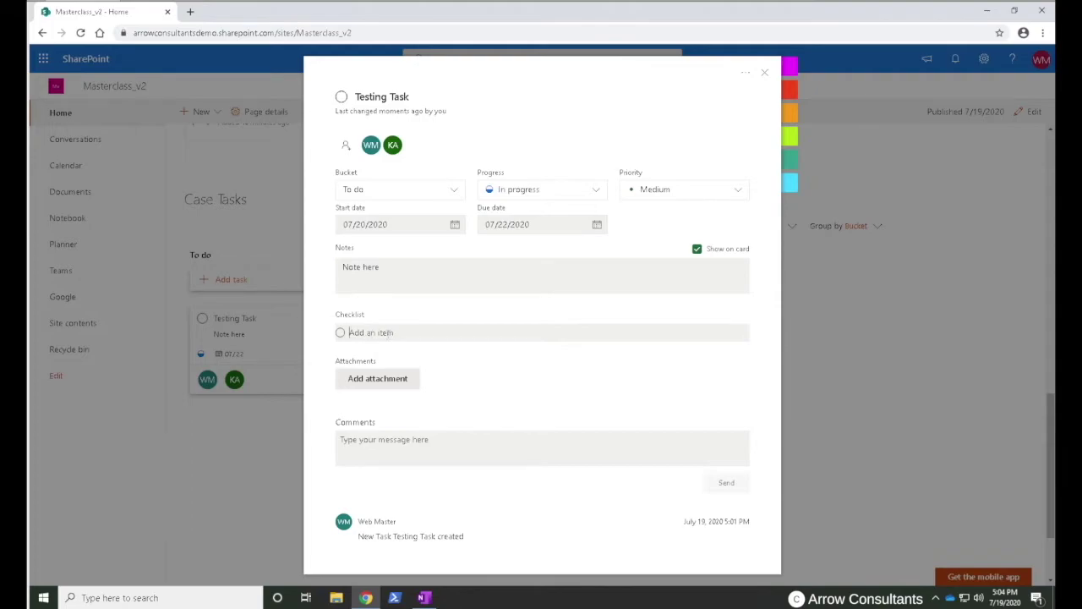
pyautogui.write('Send a HiPAA')
pyautogui.press('Return')
pyautogui.write('Send L')
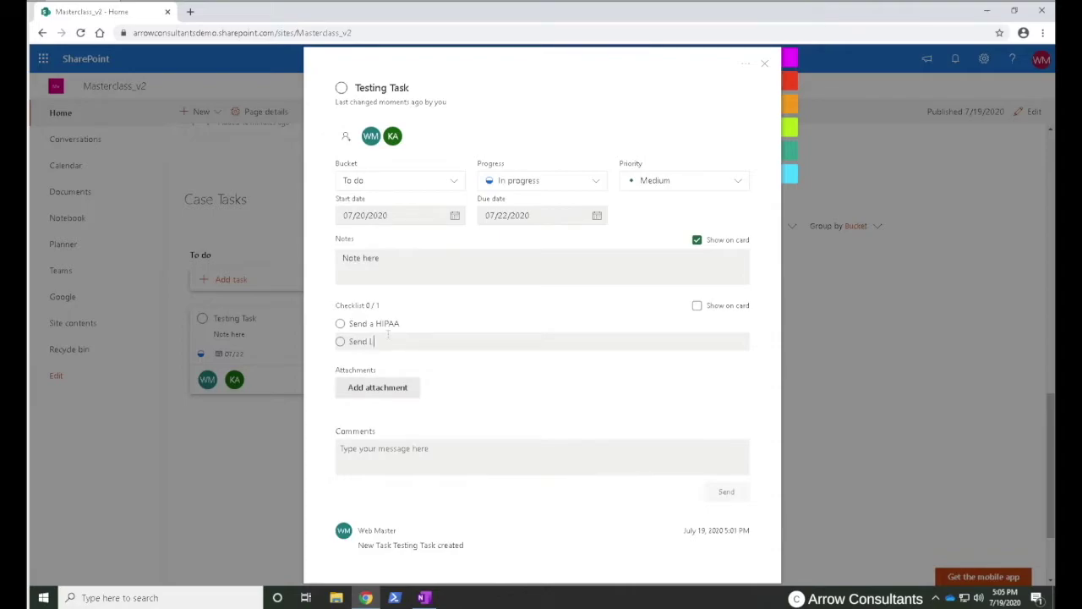
pyautogui.write('etters of Office')
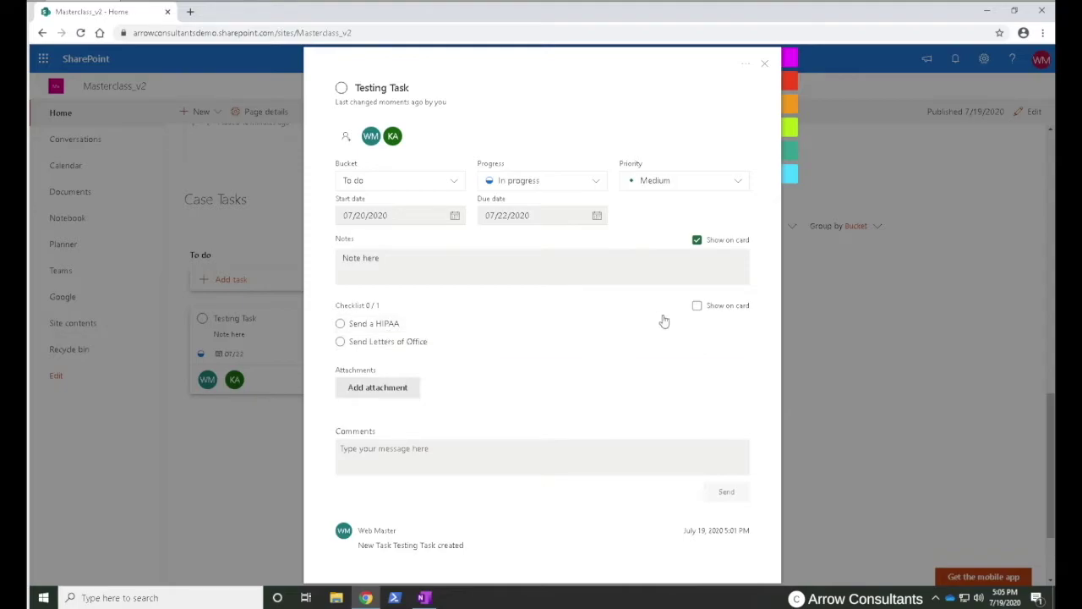
pyautogui.click(698, 308)
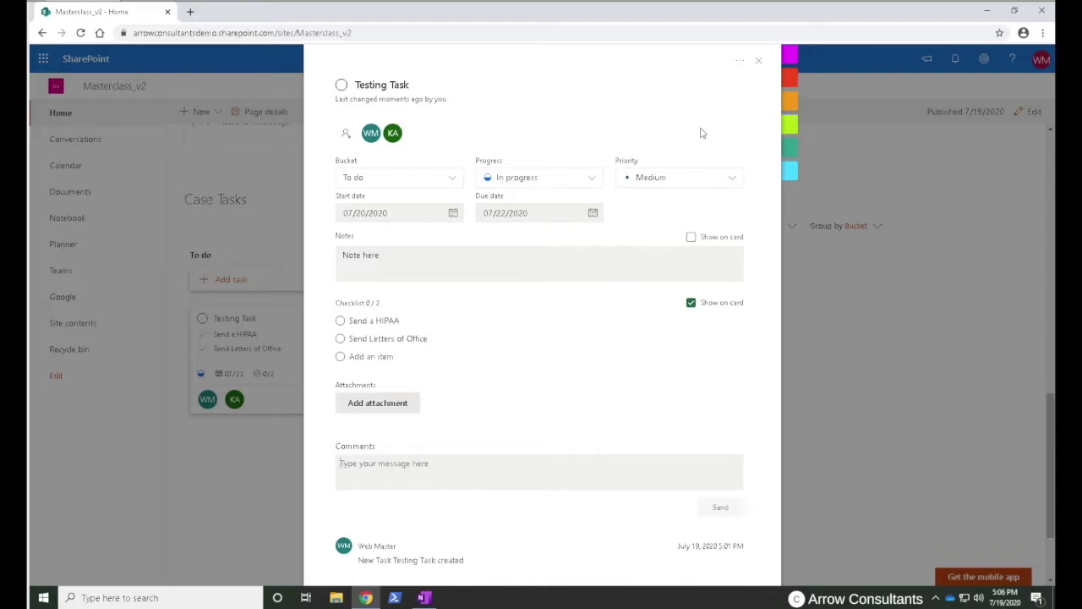
pyautogui.moveTo(791, 169)
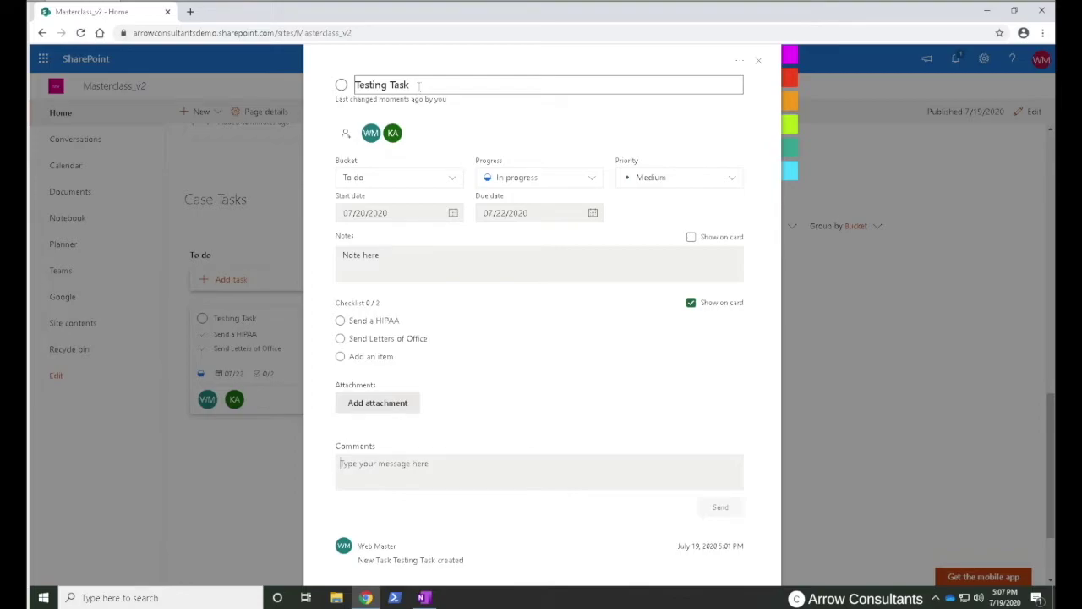
# - Prefix the task title with 'MASTERCLASS_v2 - ' so it reads 'MASTERCLASS_v2 - Testing Task'
pyautogui.click(355, 85)
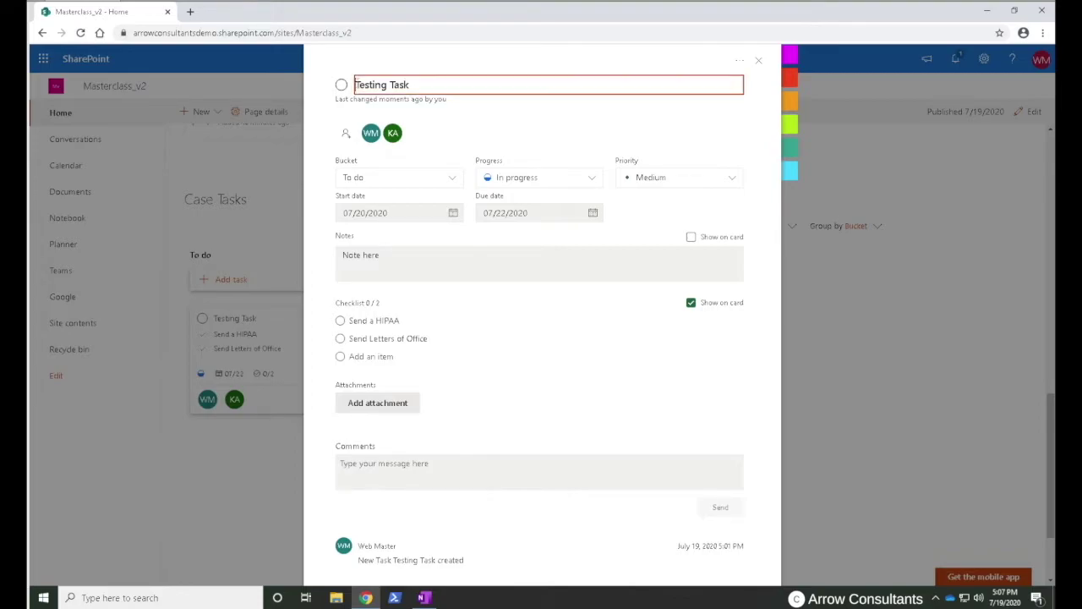
pyautogui.write('MASTERCLASS')
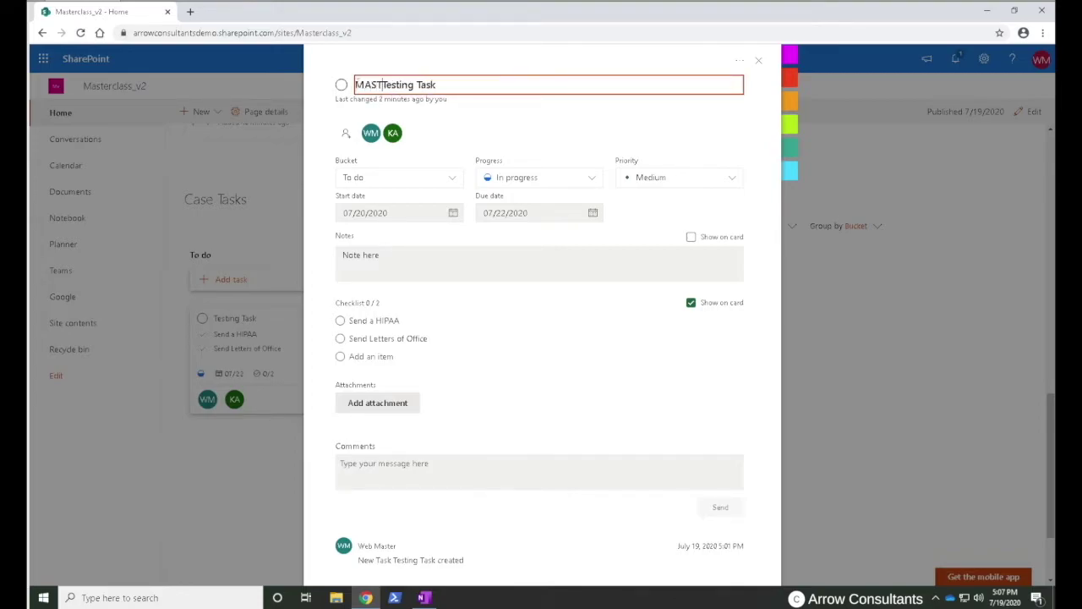
pyautogui.press('BackSpace')
pyautogui.write('_v2')
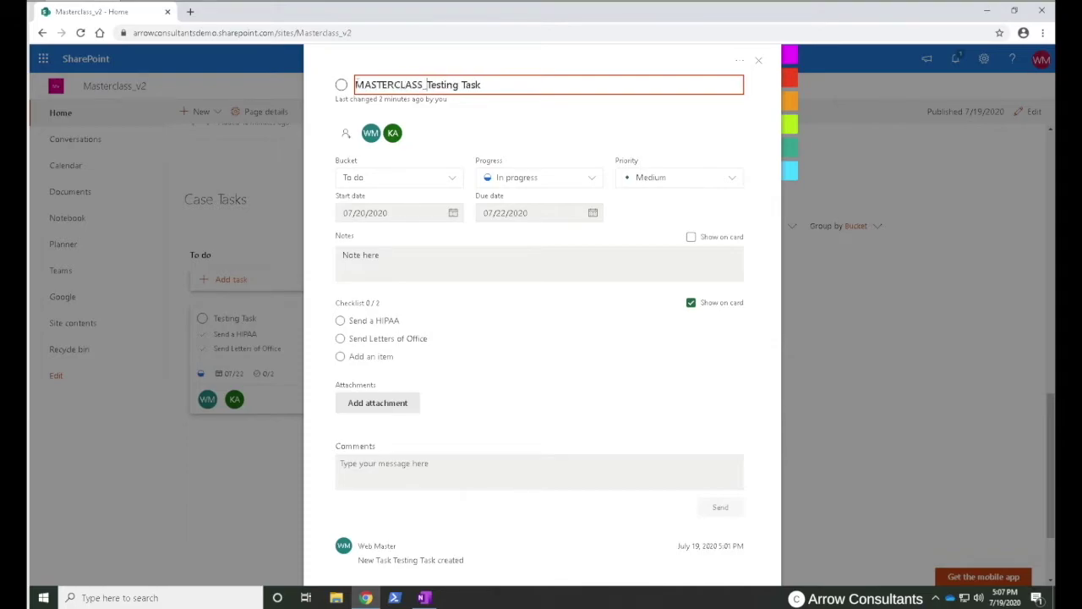
pyautogui.write(' -')
pyautogui.click(761, 61)
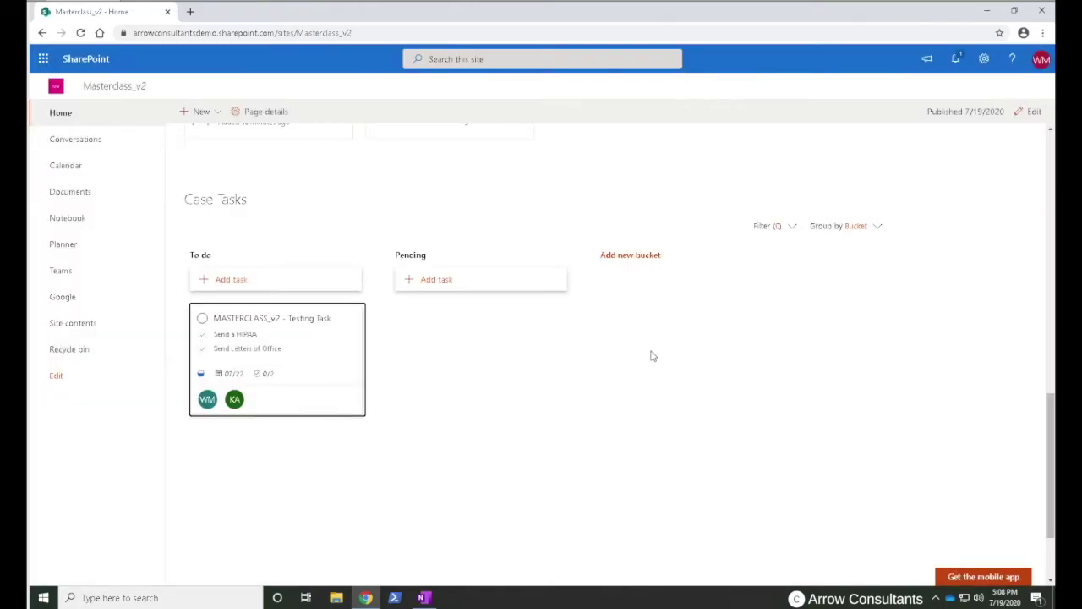
# - Open the site's Planner link in a new browser tab and switch to it
pyautogui.rightClick(71, 245)
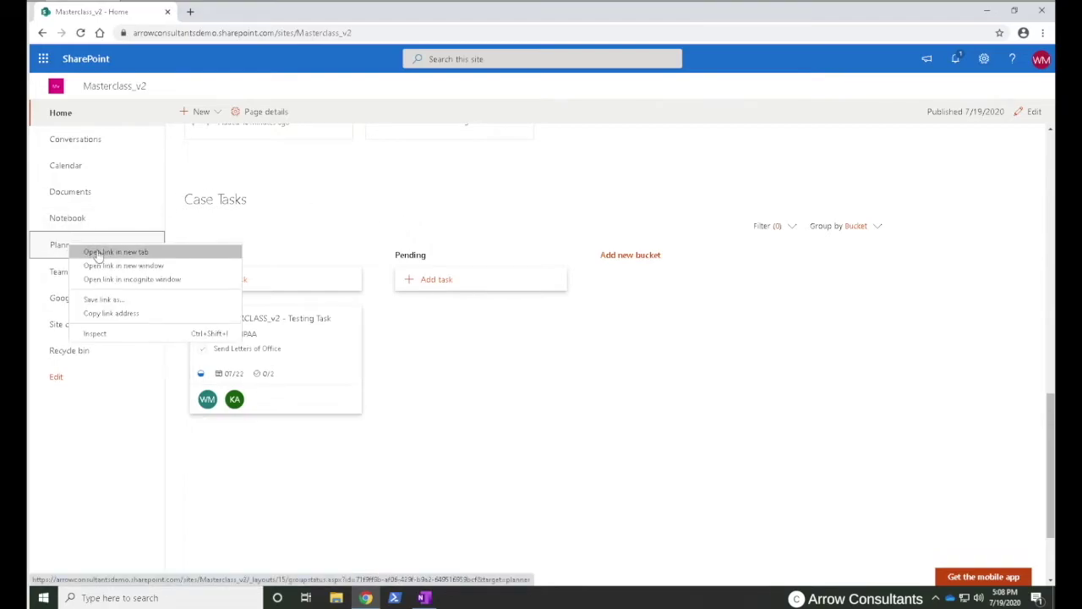
pyautogui.click(100, 252)
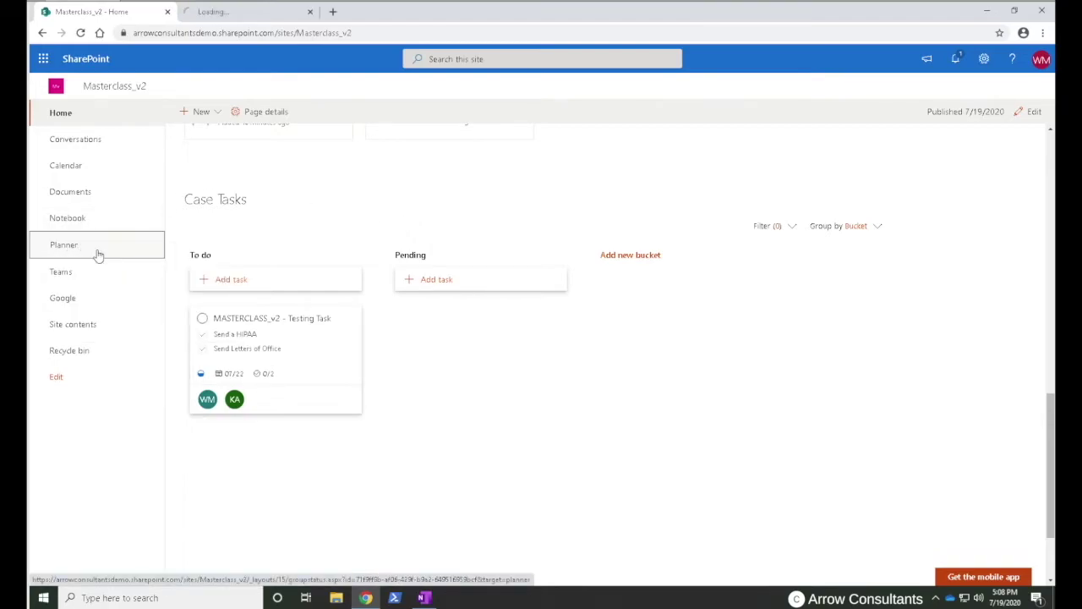
pyautogui.click(254, 13)
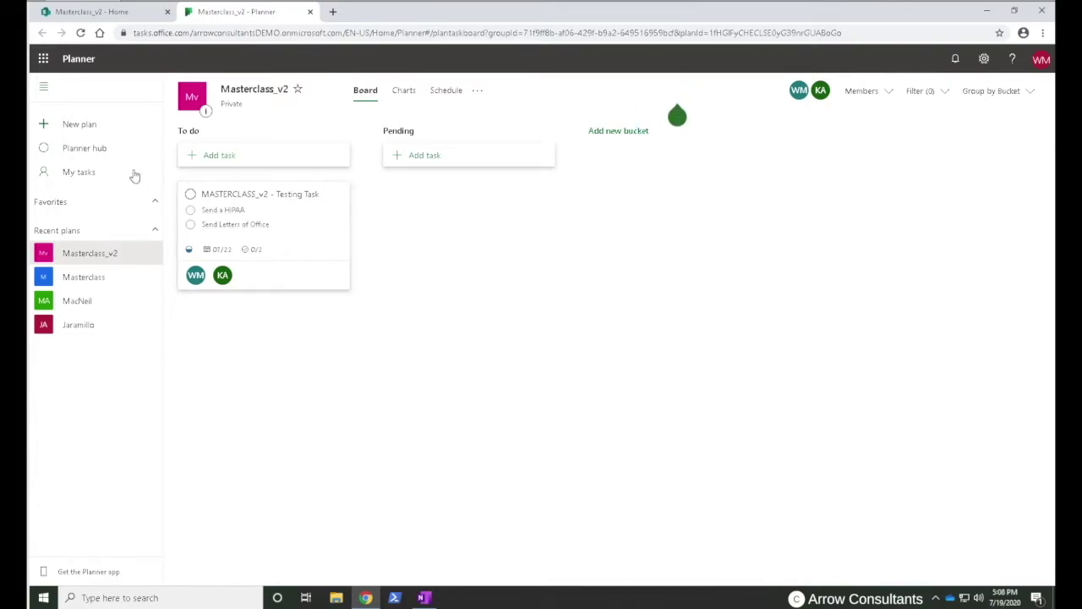
pyautogui.click(97, 154)
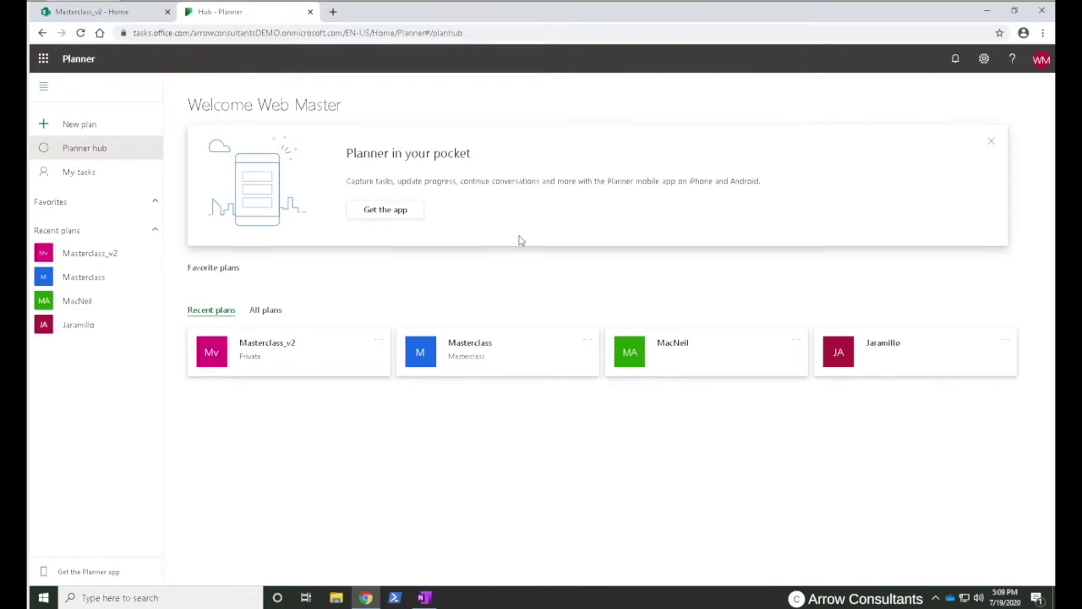
pyautogui.click(78, 175)
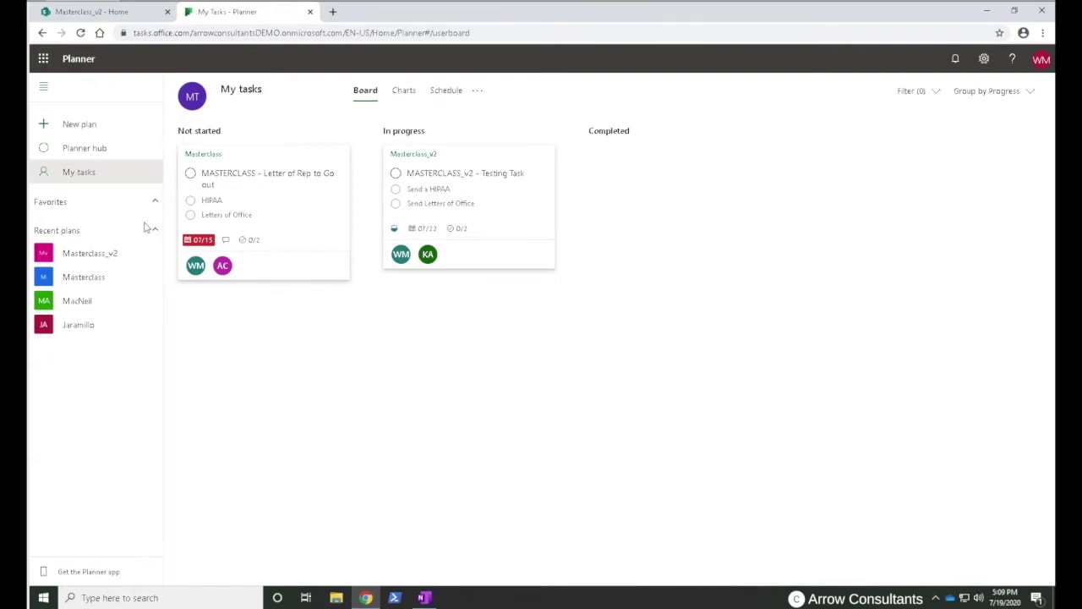
pyautogui.click(97, 258)
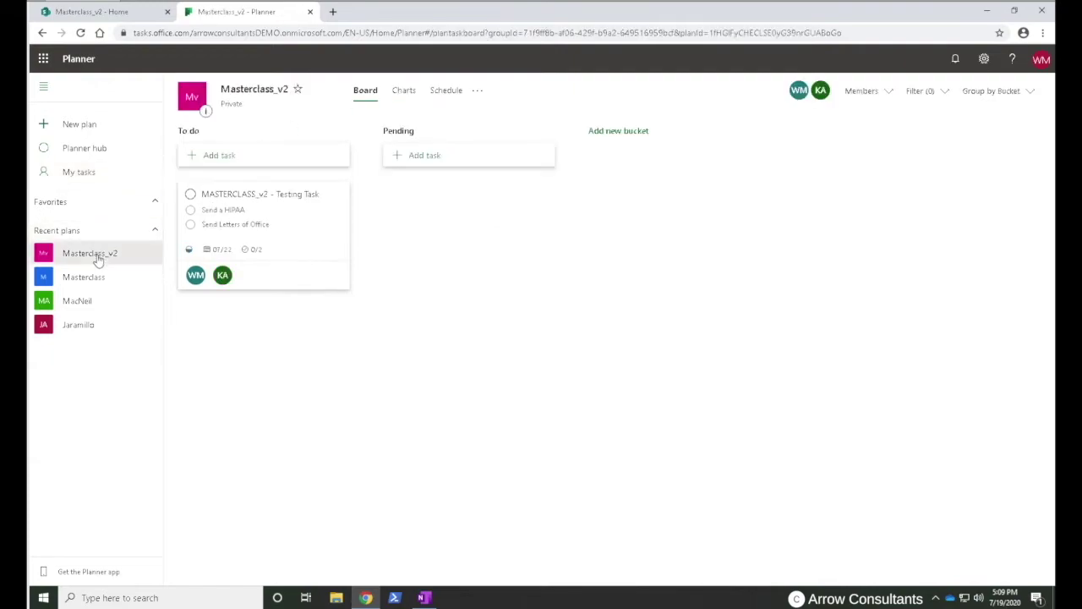
# - View the plan's Charts, then its Schedule calendar for July 2020
pyautogui.click(401, 91)
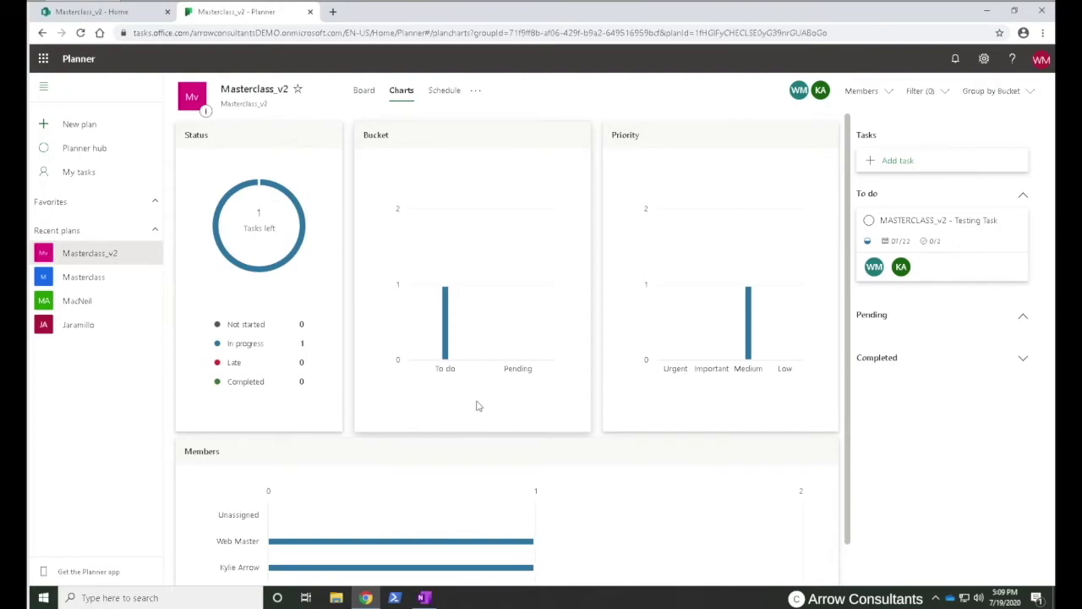
pyautogui.click(448, 91)
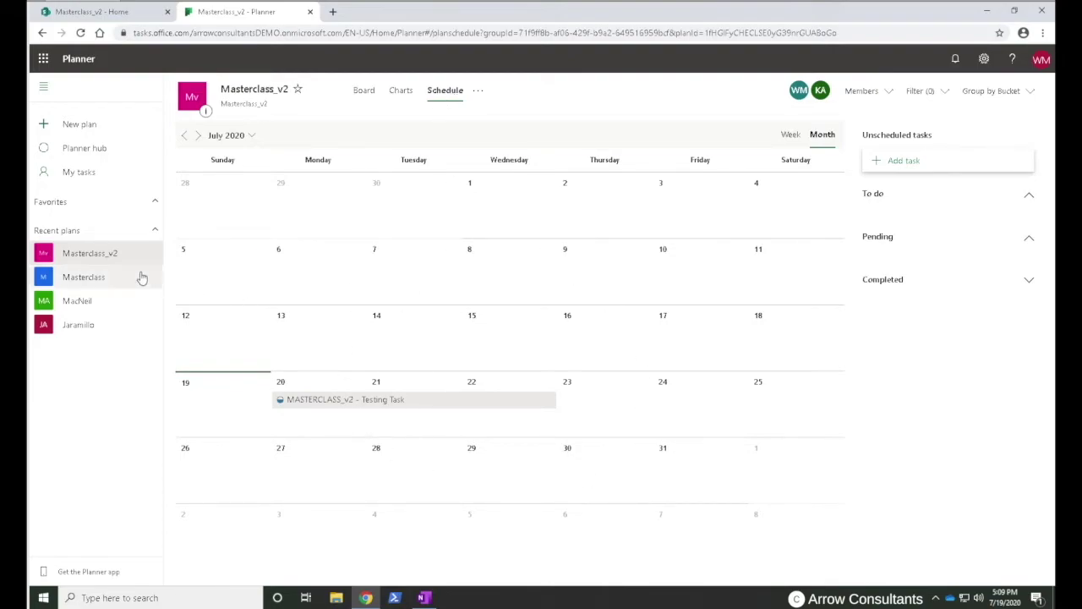
# - Check My tasks in Schedule view, then return to the Masterclass_v2 board and open its '...' options
pyautogui.click(85, 174)
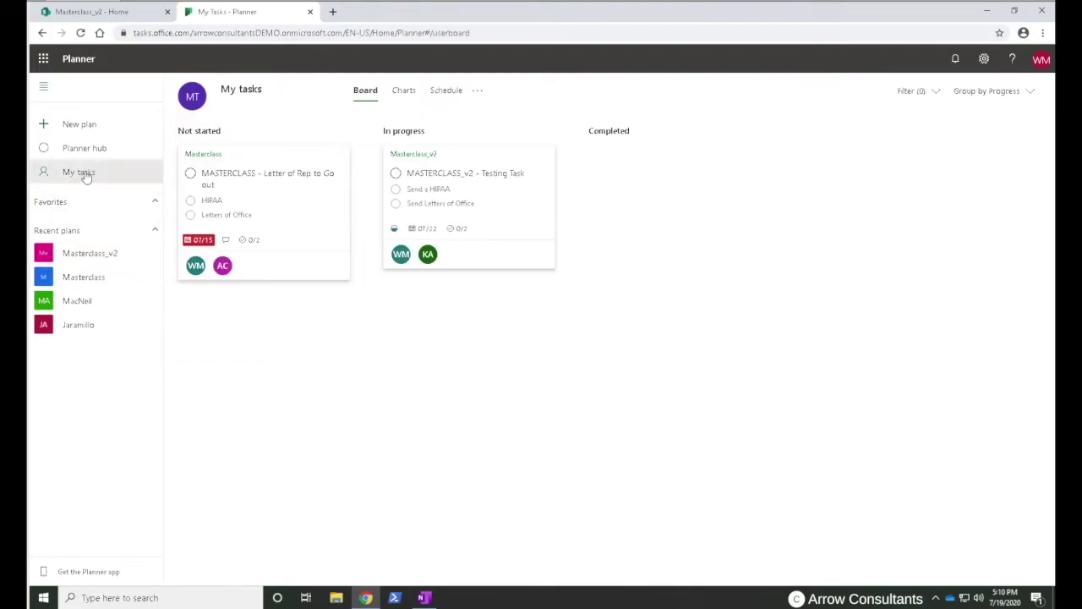
pyautogui.click(445, 91)
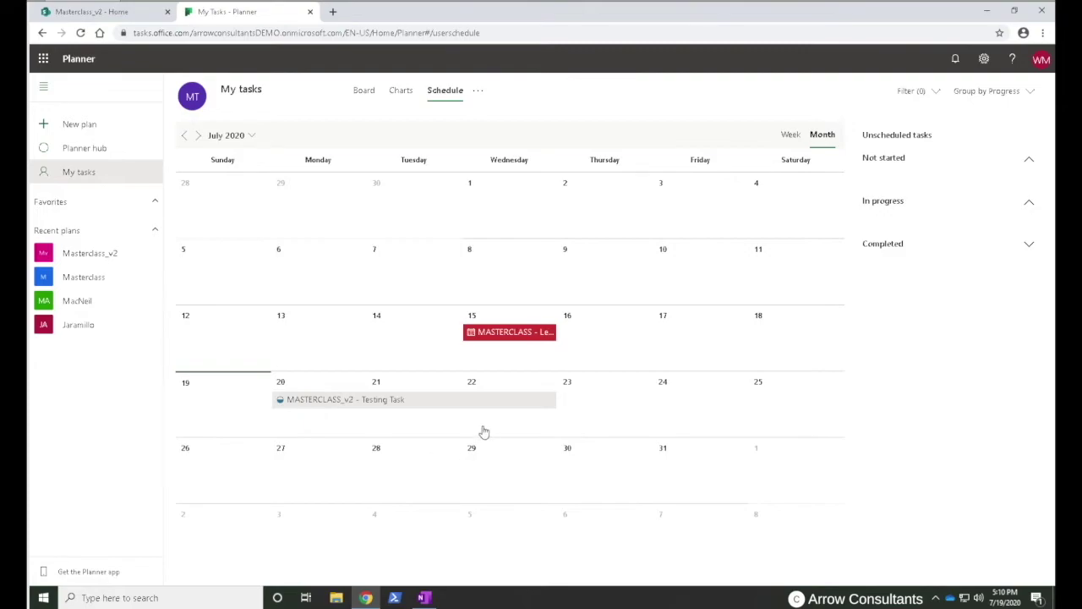
pyautogui.click(133, 254)
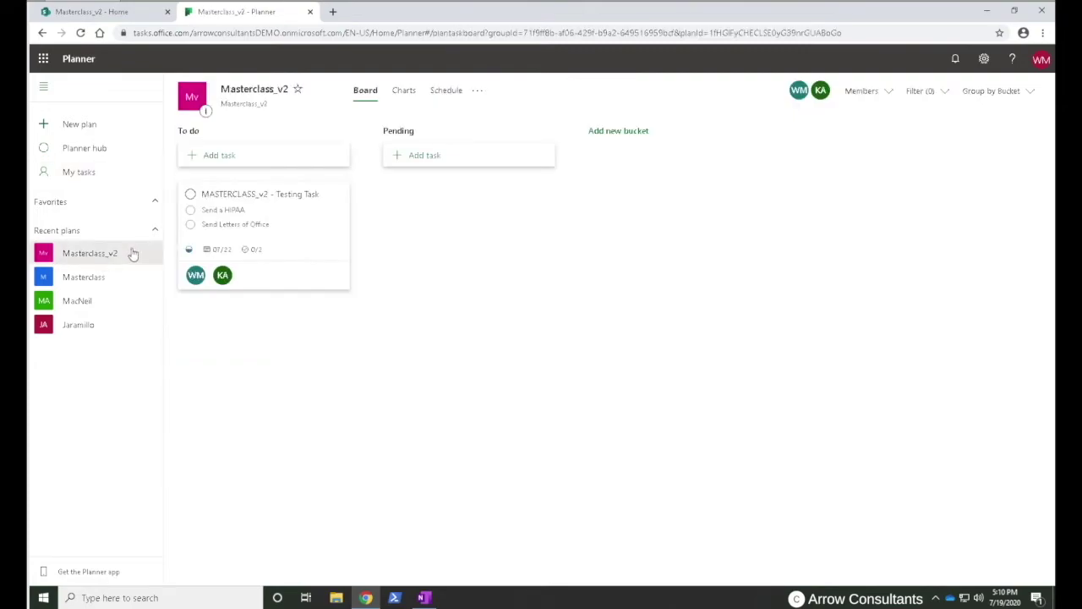
pyautogui.click(479, 93)
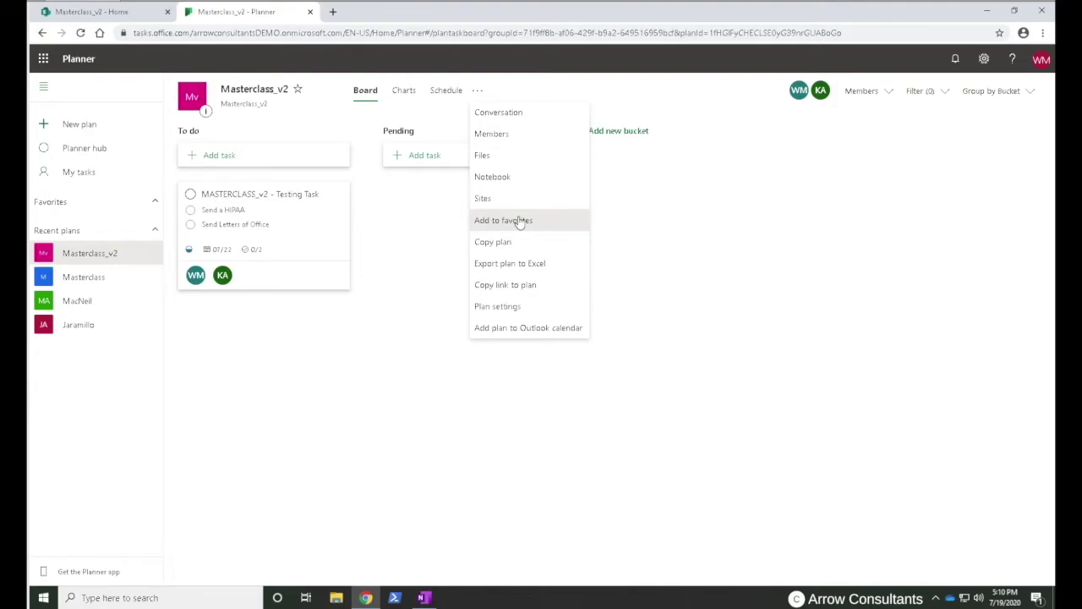
# - Add the Masterclass_v2 plan to favorites from its '...' menu, then reopen that menu
pyautogui.click(299, 90)
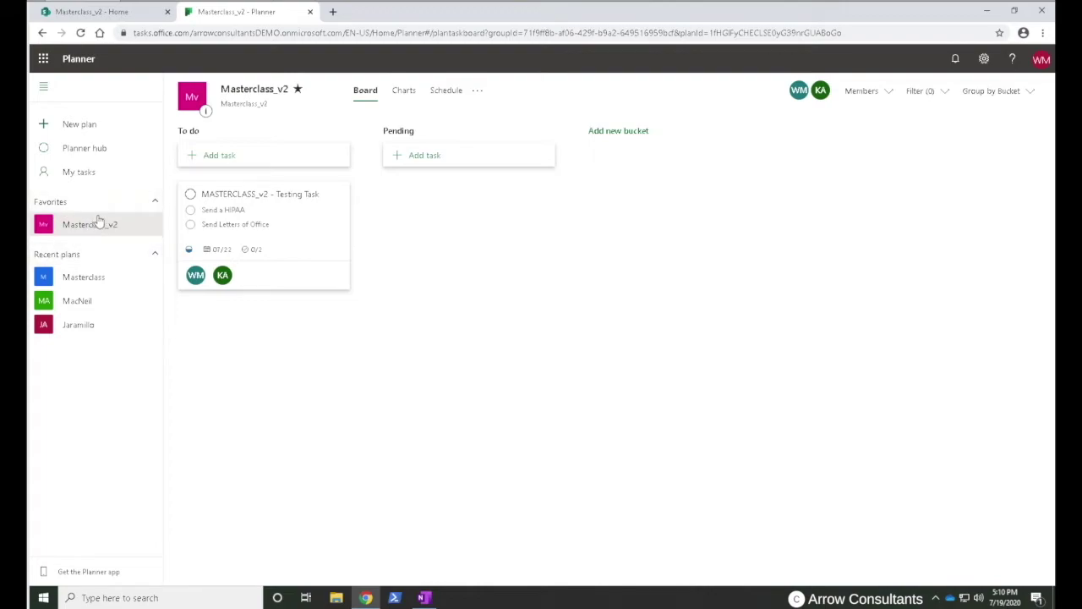
pyautogui.click(477, 90)
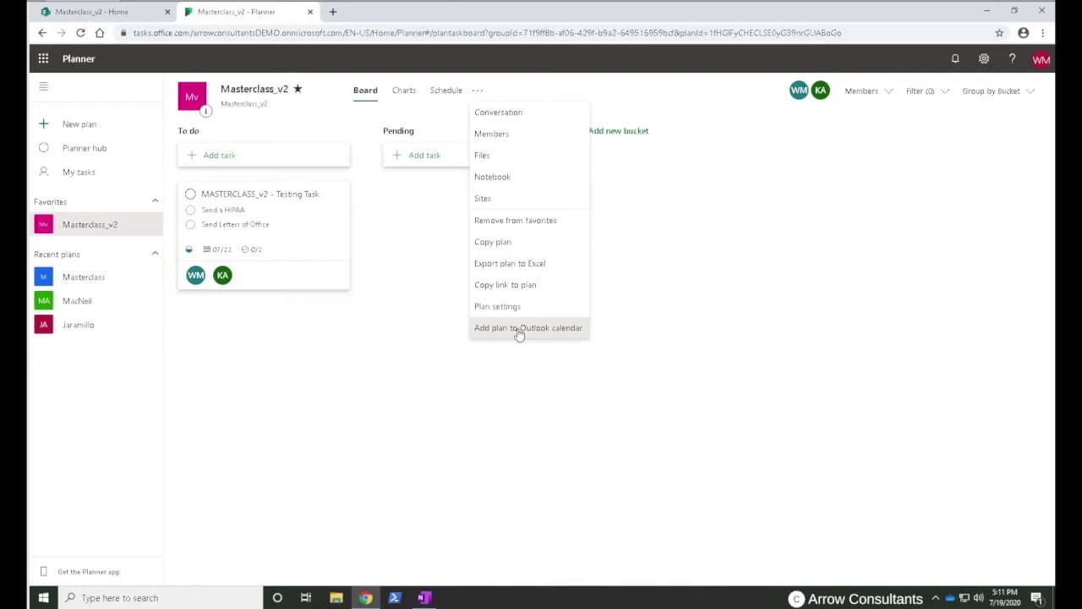
# - Publish Masterclass_v2 to the Outlook calendar as an iCalendar feed, then close the feed dialog
pyautogui.click(519, 330)
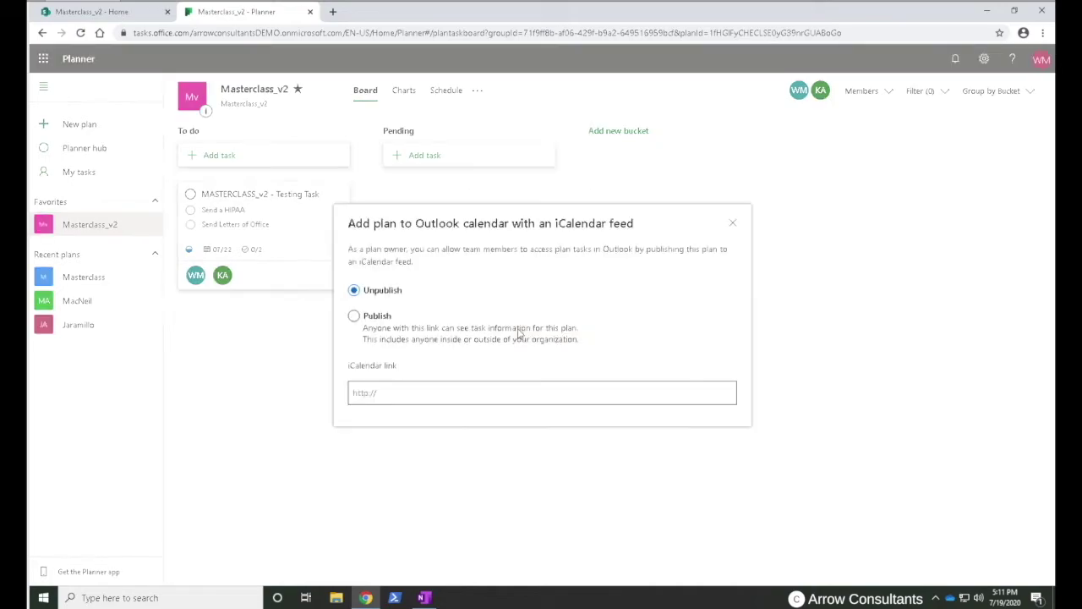
pyautogui.click(354, 317)
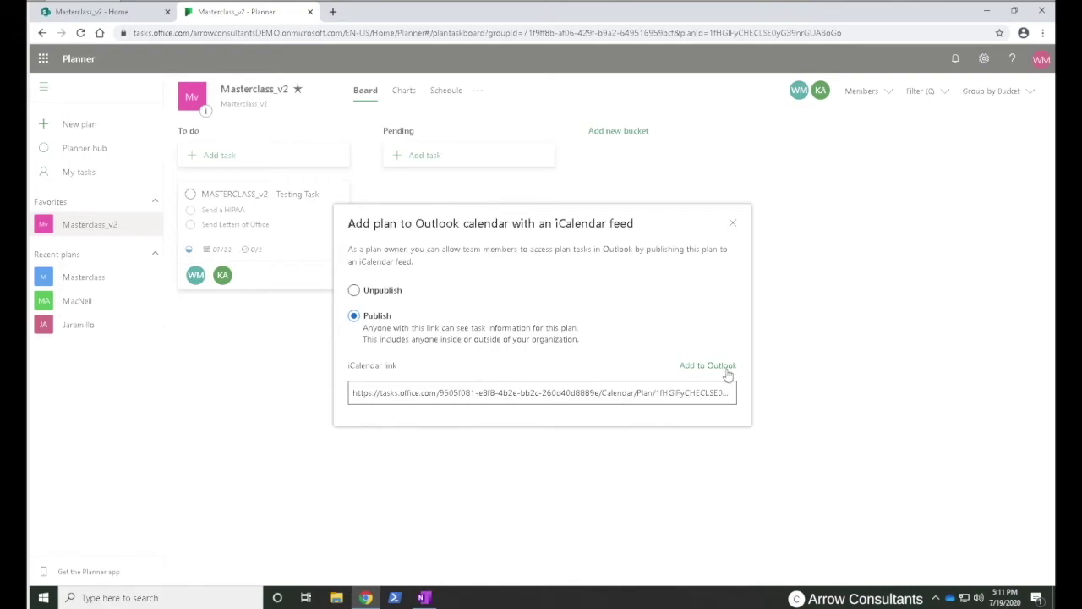
pyautogui.click(735, 224)
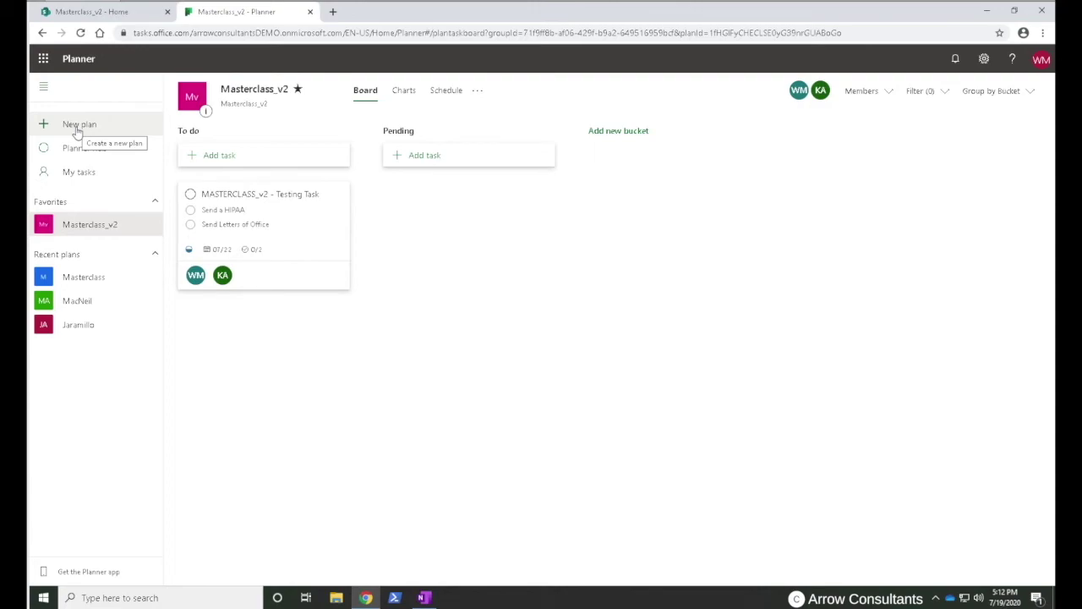
# - Bring up the Masterclass_v2 plan's '...' options menu again
pyautogui.click(478, 90)
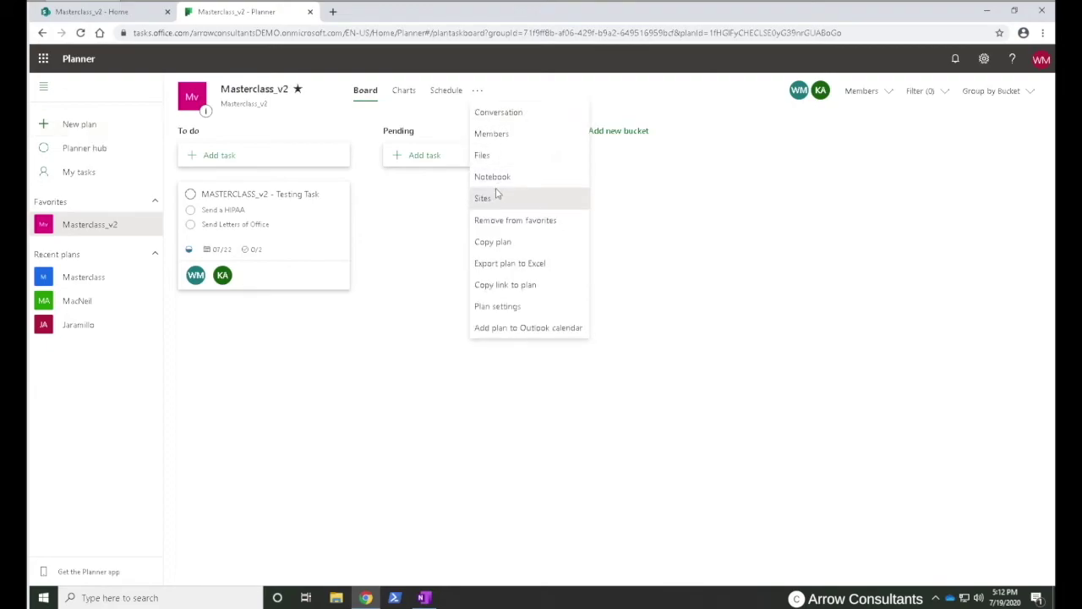